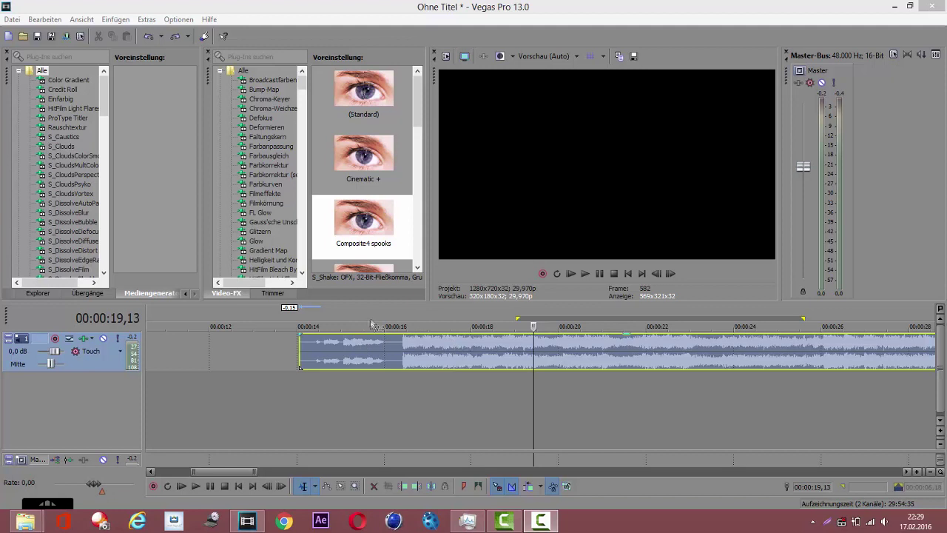
Play the audio clip from about 00:00:14,11 and locate where the beat sets in shortly after 16 seconds.
{"action": "left_click", "coordinate": [312, 351]}
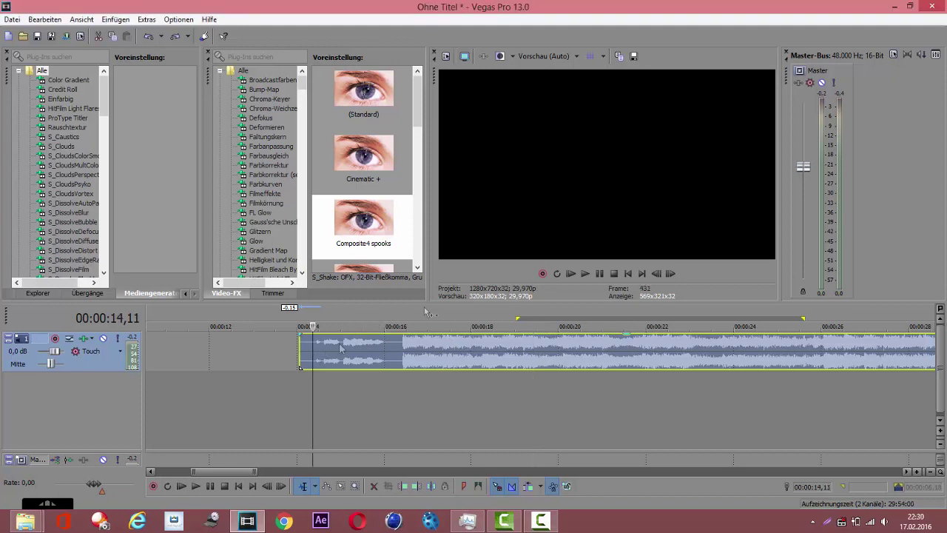
{"action": "left_click", "coordinate": [601, 274]}
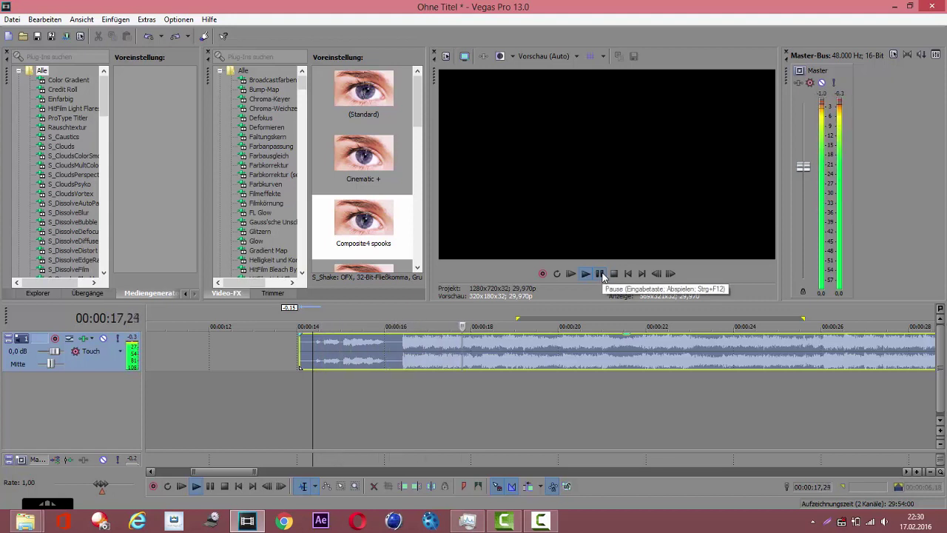
{"action": "left_click", "coordinate": [600, 274]}
{"action": "scroll", "coordinate": [457, 389], "scroll_direction": "up", "scroll_amount": 4}
{"action": "scroll", "coordinate": [296, 376], "scroll_direction": "down", "scroll_amount": 3}
{"action": "left_click", "coordinate": [358, 353]}
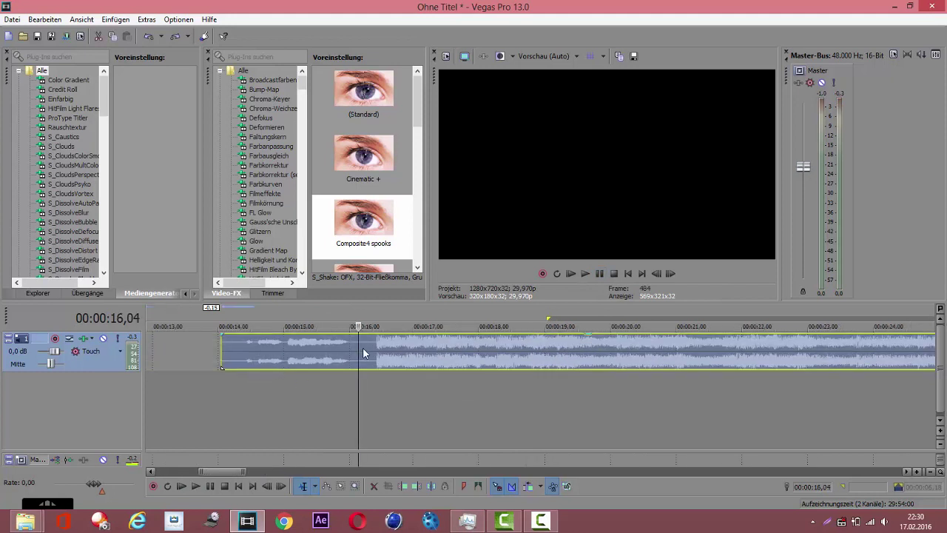
{"action": "scroll", "coordinate": [398, 366], "scroll_direction": "up", "scroll_amount": 2}
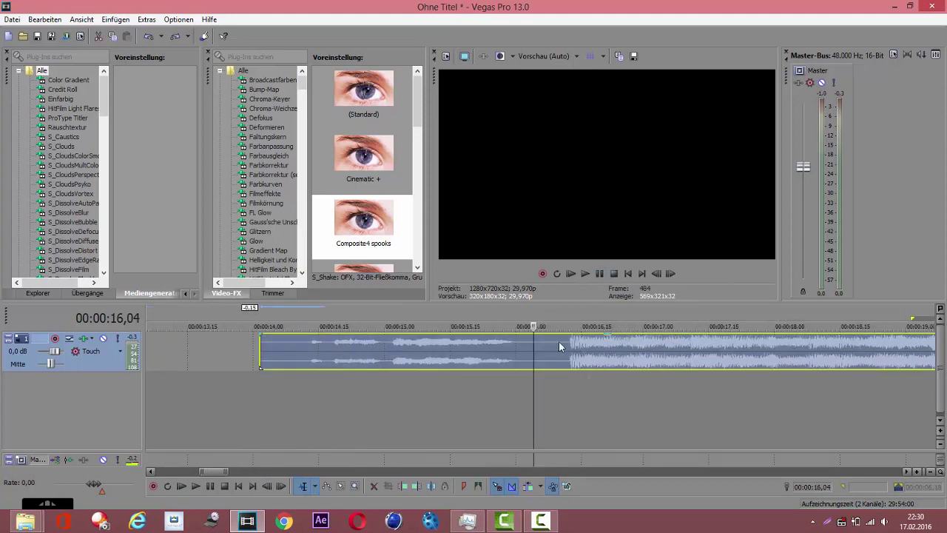
{"action": "key", "text": "space"}
{"action": "left_click", "coordinate": [558, 361]}
{"action": "mouse_move", "coordinate": [558, 361]}
{"action": "left_mouse_down"}
{"action": "mouse_move", "coordinate": [546, 361]}
{"action": "mouse_move", "coordinate": [564, 363]}
{"action": "left_mouse_up"}
{"action": "key", "text": "m"}
{"action": "left_click", "coordinate": [550, 360]}
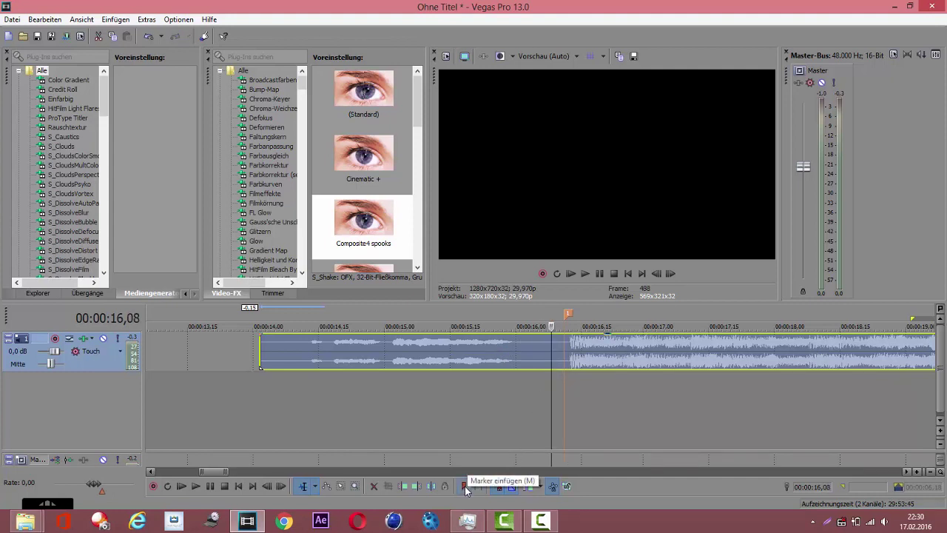
{"action": "left_click", "coordinate": [464, 487]}
{"action": "left_click", "coordinate": [546, 320]}
{"action": "right_click", "coordinate": [556, 317]}
{"action": "left_click", "coordinate": [543, 313]}
{"action": "left_click", "coordinate": [544, 313]}
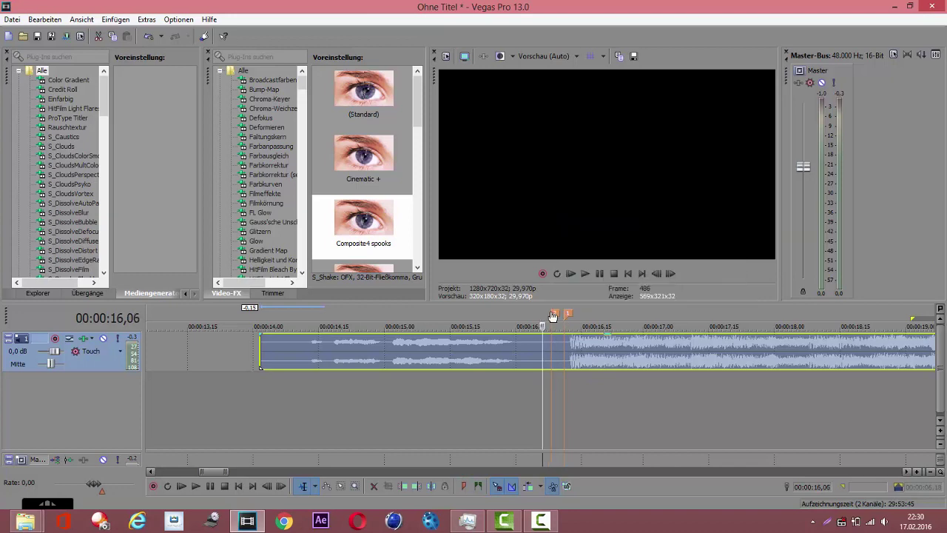
{"action": "key", "text": "ctrl+z"}
Play across the first beat and place a marker at 00:00:16,12, just before the loud waveform begins.
{"action": "left_click", "coordinate": [585, 276]}
{"action": "left_click", "coordinate": [599, 274]}
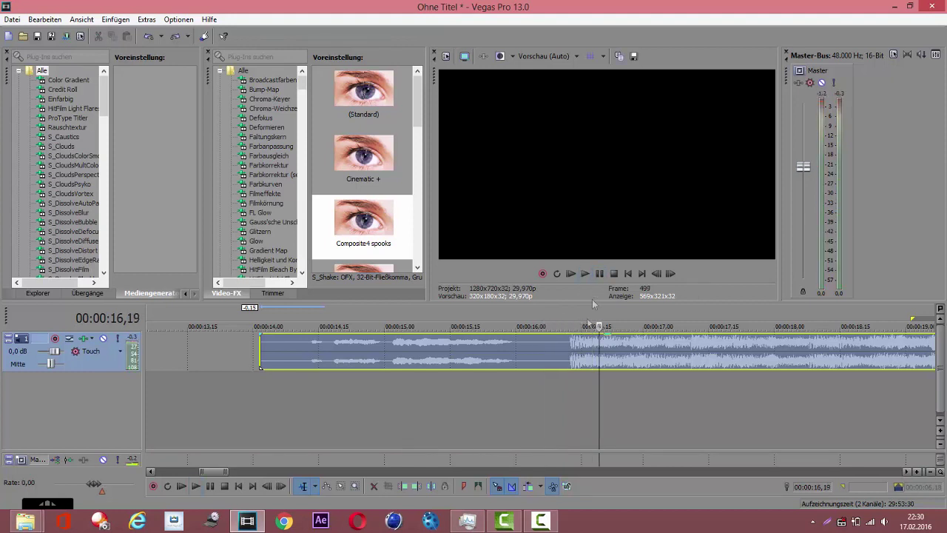
{"action": "scroll", "coordinate": [521, 369], "scroll_direction": "up", "scroll_amount": 3}
{"action": "left_click", "coordinate": [411, 350]}
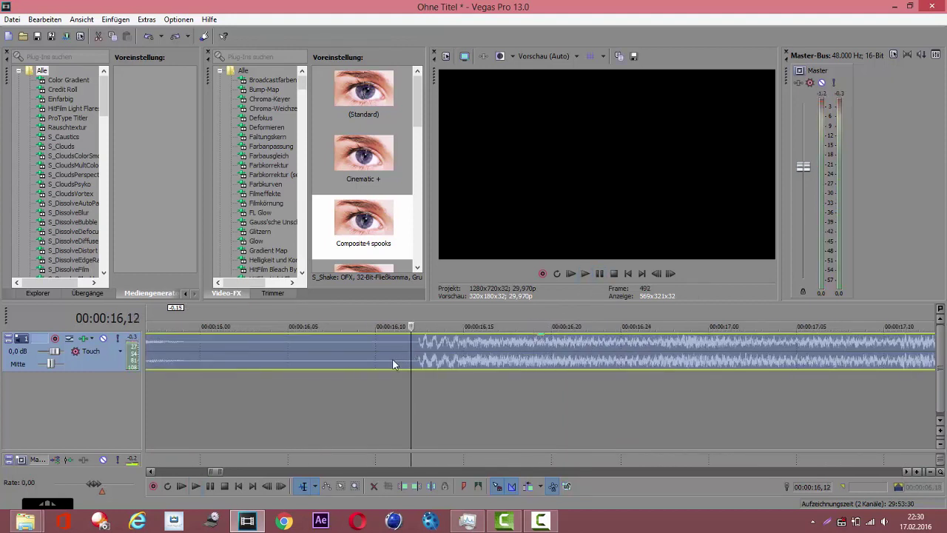
{"action": "key", "text": "m"}
{"action": "left_click", "coordinate": [435, 358]}
{"action": "scroll", "coordinate": [532, 352], "scroll_direction": "down", "scroll_amount": 3}
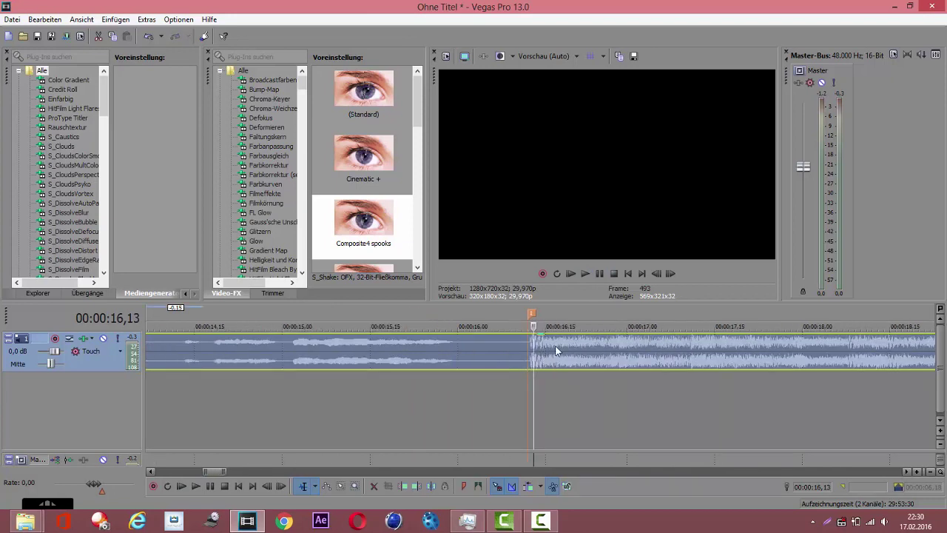
{"action": "scroll", "coordinate": [600, 379], "scroll_direction": "up", "scroll_amount": 2}
{"action": "left_click", "coordinate": [515, 363]}
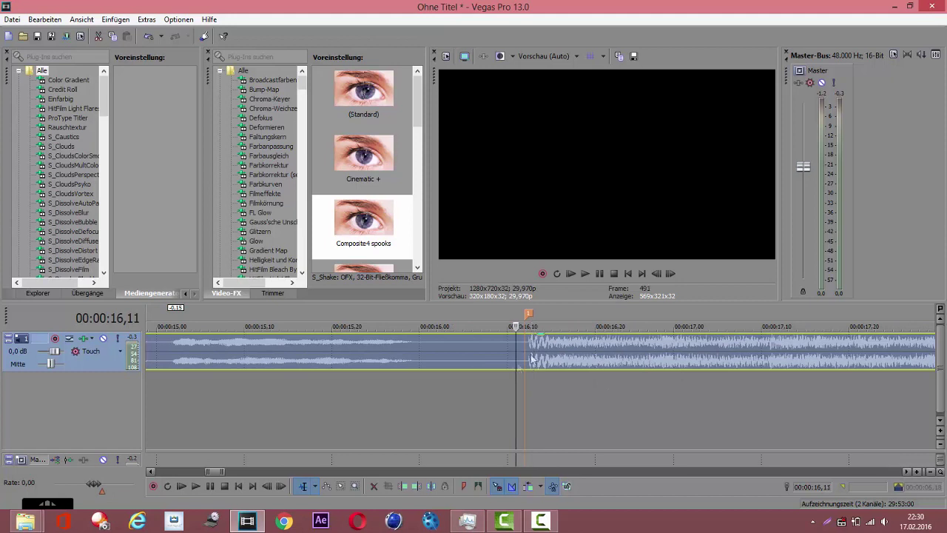
Play on from the first marker and place markers on the next two beats, at 00:00:17,11 and 00:00:18,08.
{"action": "left_click", "coordinate": [601, 275]}
{"action": "left_click", "coordinate": [601, 276]}
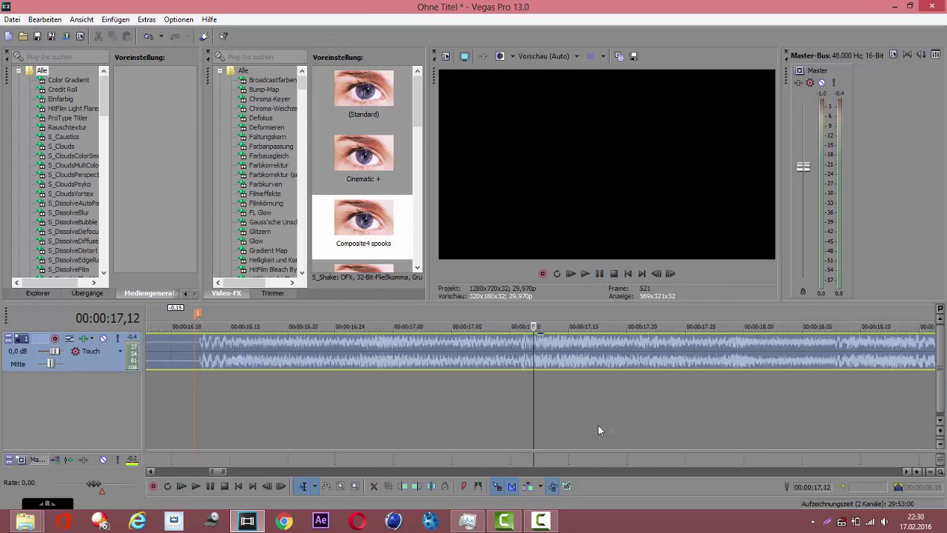
{"action": "scroll", "coordinate": [511, 360], "scroll_direction": "up", "scroll_amount": 2}
{"action": "left_click", "coordinate": [509, 358]}
{"action": "key", "text": "m"}
{"action": "scroll", "coordinate": [594, 307], "scroll_direction": "down", "scroll_amount": 3}
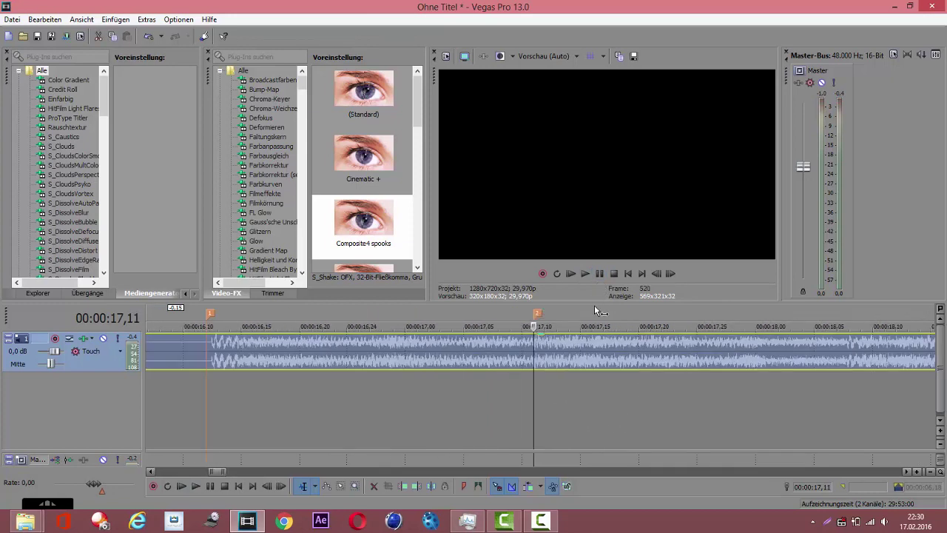
{"action": "left_click", "coordinate": [602, 279]}
{"action": "left_click", "coordinate": [600, 274]}
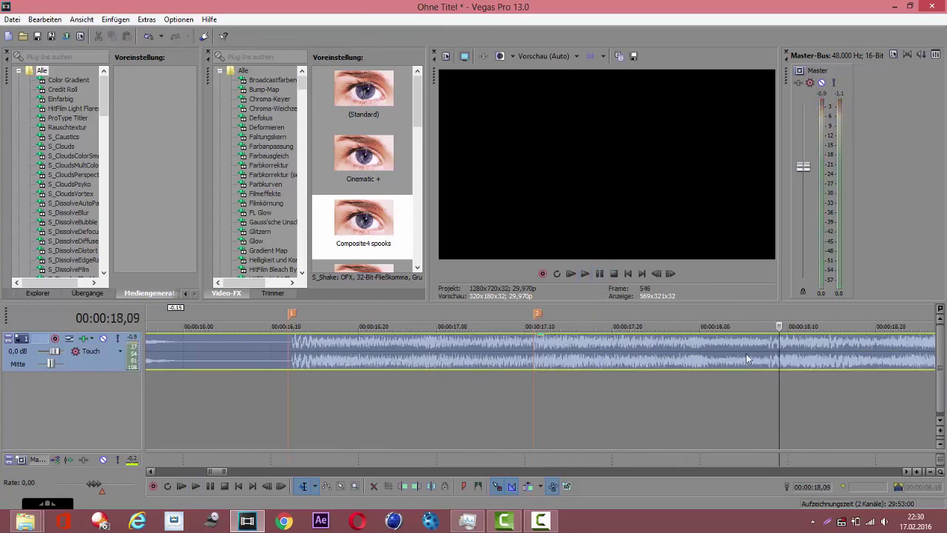
{"action": "left_click", "coordinate": [770, 357]}
{"action": "key", "text": "m"}
Play on from the third marker and mark the next two beats, shortly after 19 seconds and at 00:00:20,03.
{"action": "left_click", "coordinate": [601, 277]}
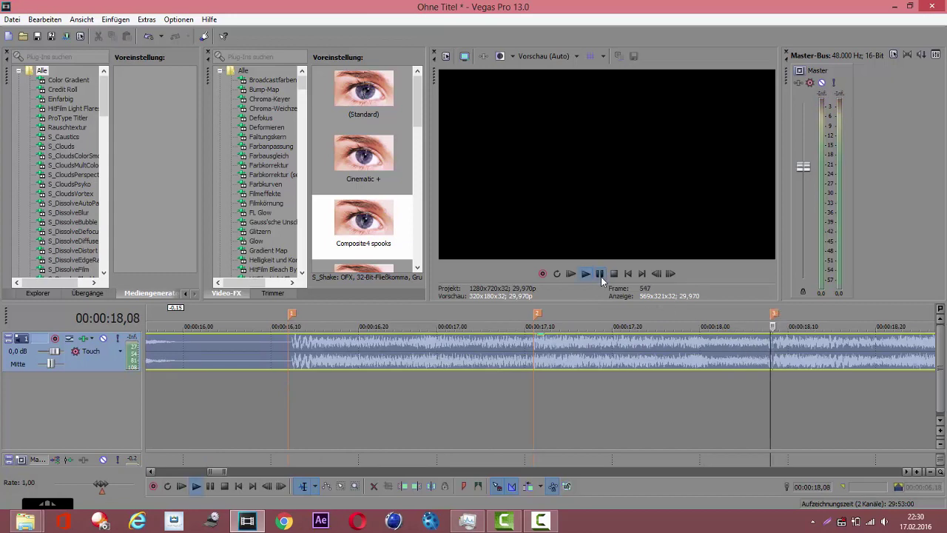
{"action": "left_click", "coordinate": [601, 277]}
{"action": "left_click", "coordinate": [552, 357]}
{"action": "key", "text": "m"}
{"action": "left_click", "coordinate": [596, 278]}
{"action": "left_click", "coordinate": [599, 274]}
{"action": "left_click", "coordinate": [753, 361]}
{"action": "key", "text": "m"}
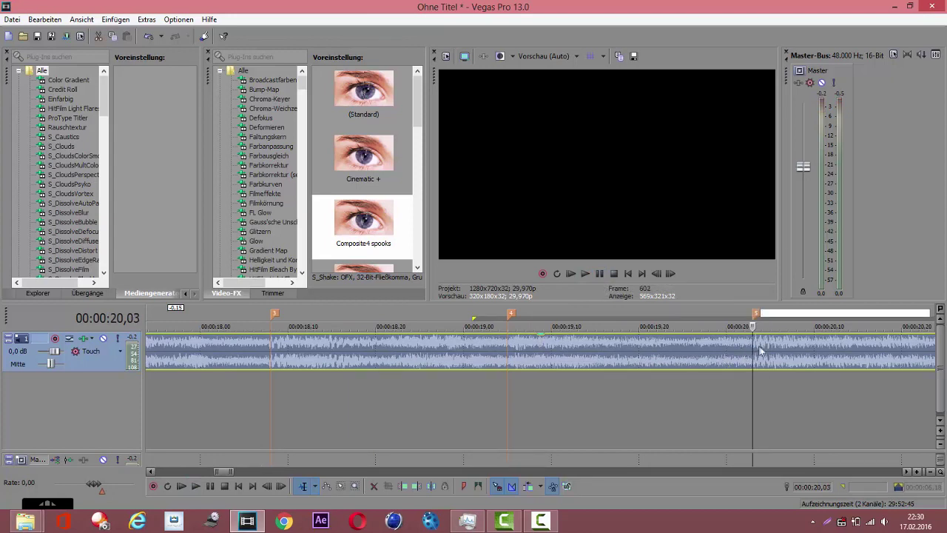
{"action": "key", "text": "Return"}
Insert a new video track into the project.
{"action": "scroll", "coordinate": [698, 384], "scroll_direction": "down", "scroll_amount": 5}
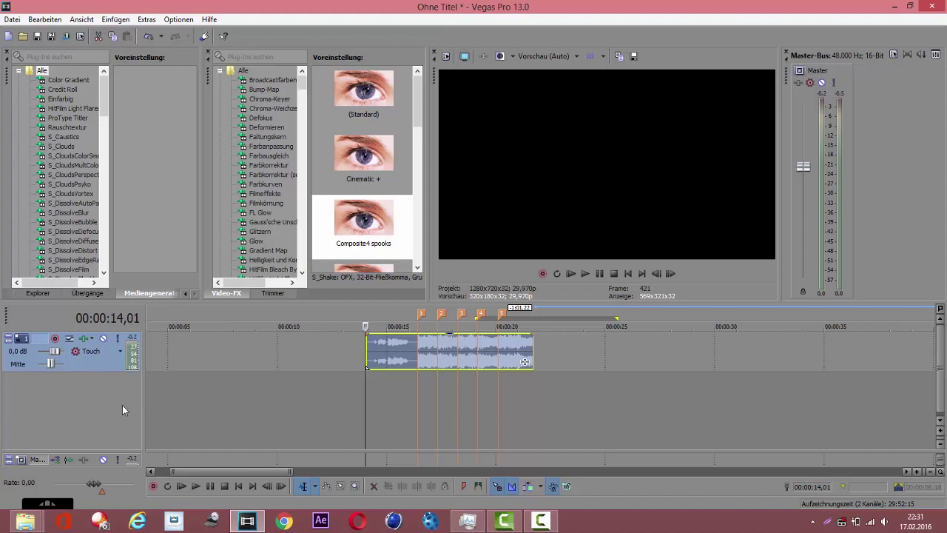
{"action": "right_click", "coordinate": [88, 405]}
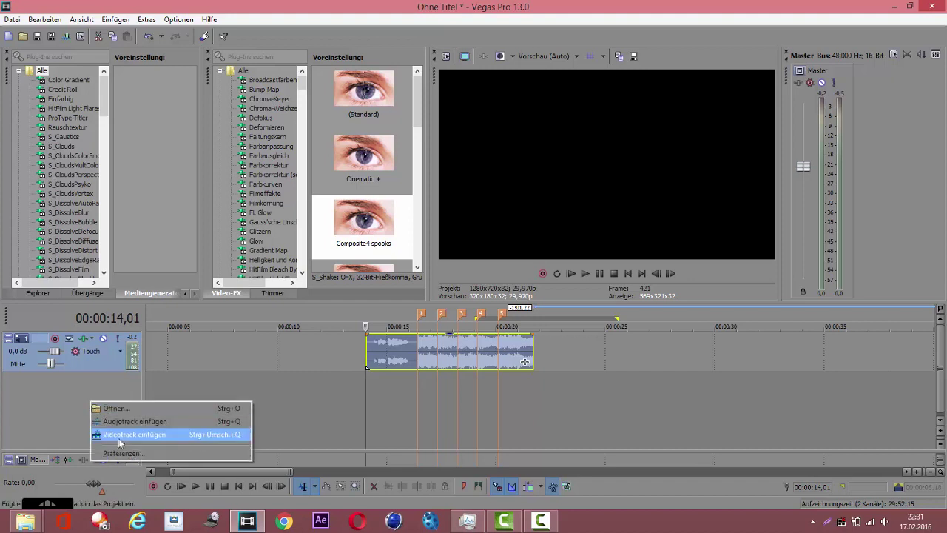
{"action": "left_click", "coordinate": [119, 435]}
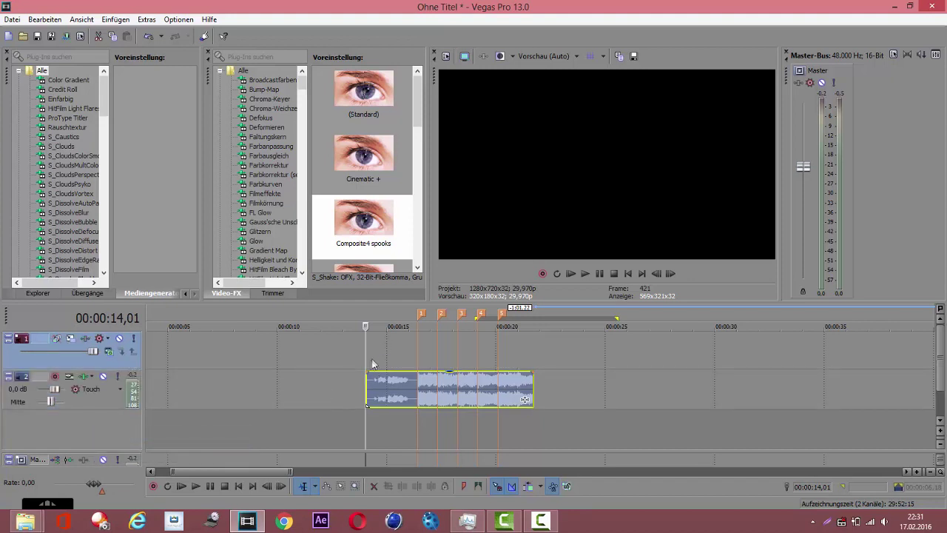
Insert a Sony Titel & Text event at the audio's start on the video track, with the text "tutorial".
{"action": "right_click", "coordinate": [379, 353]}
{"action": "left_click", "coordinate": [396, 334]}
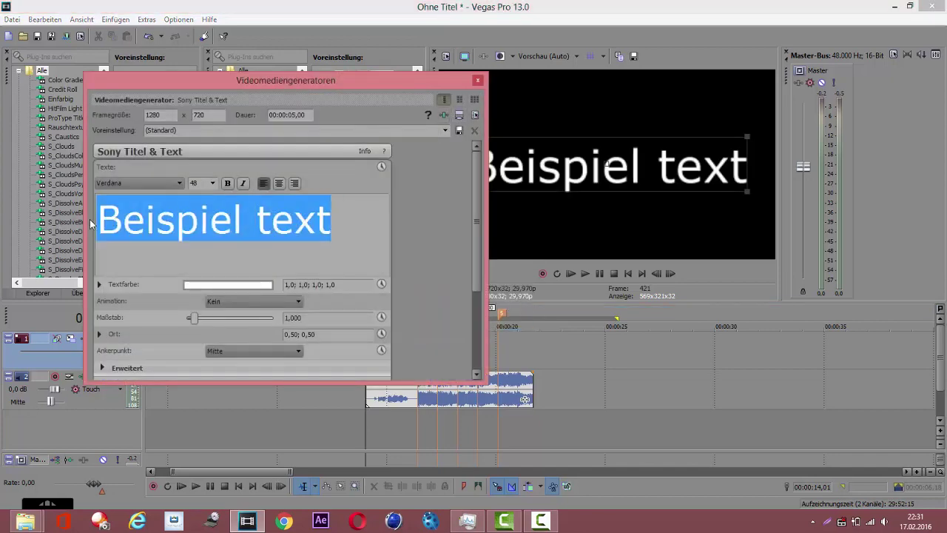
{"action": "type", "text": "tutot"}
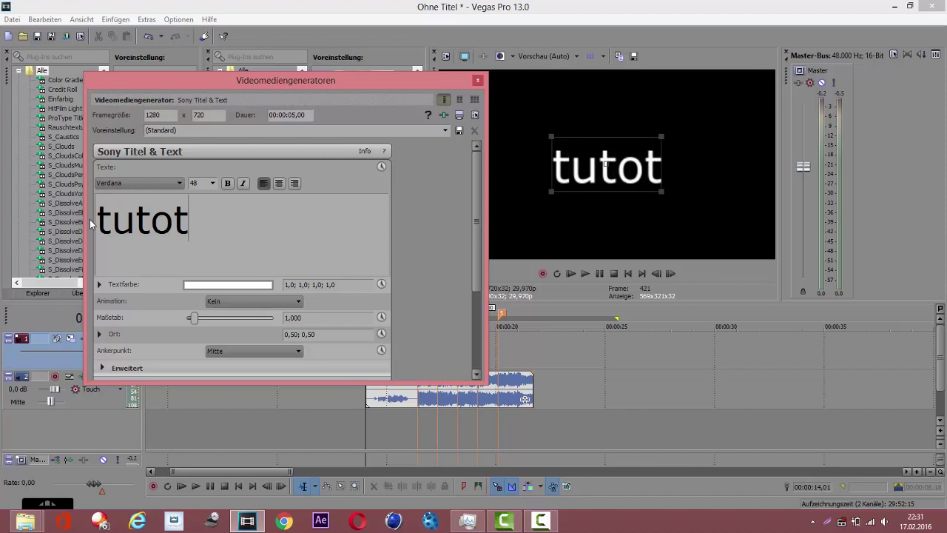
{"action": "key", "text": "BackSpace"}
{"action": "type", "text": "rail"}
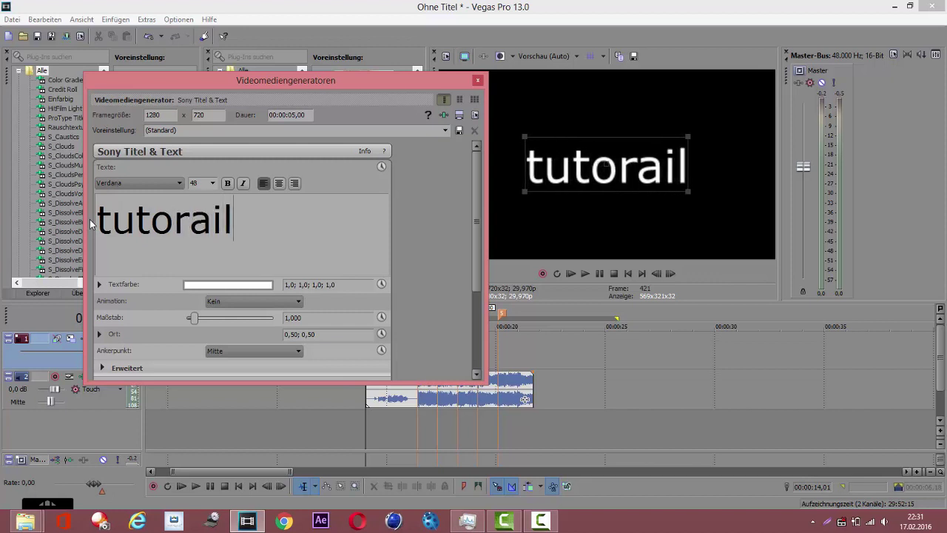
{"action": "key", "text": "BackSpace"}
{"action": "key", "text": "BackSpace"}
{"action": "key", "text": "BackSpace"}
{"action": "type", "text": "ial"}
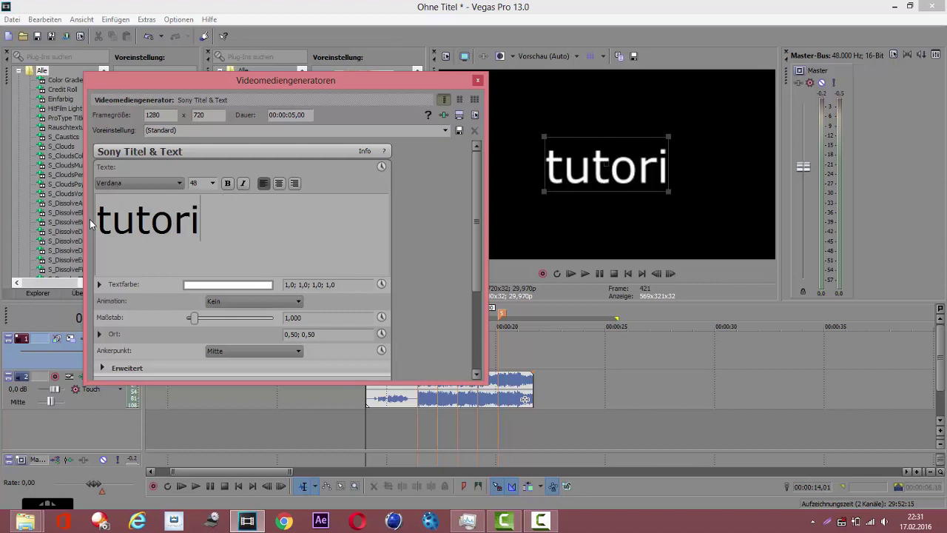
{"action": "left_click", "coordinate": [479, 82]}
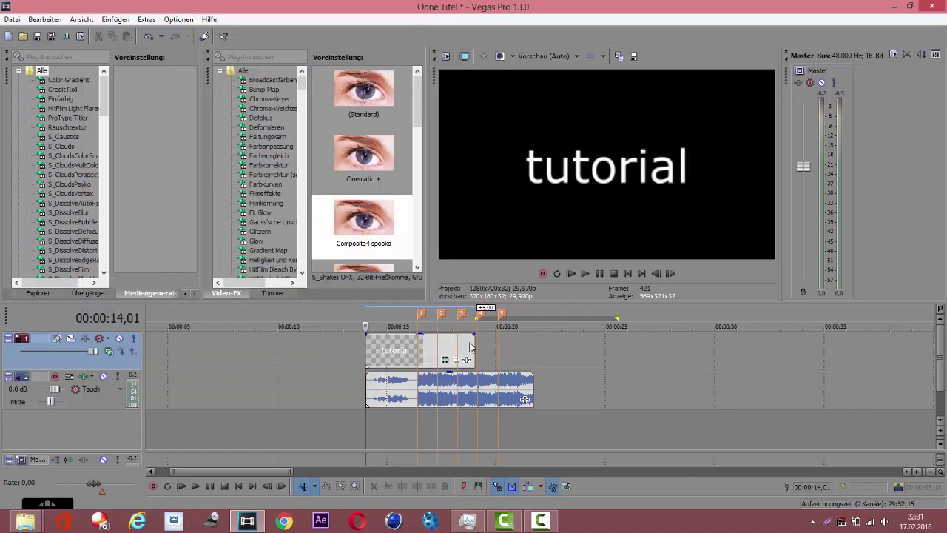
Extend the "tutorial" text event so that it ends together with the audio clip.
{"action": "scroll", "coordinate": [510, 357], "scroll_direction": "down", "scroll_amount": 1}
{"action": "scroll", "coordinate": [511, 357], "scroll_direction": "up", "scroll_amount": 2}
{"action": "left_click_drag", "start_coordinate": [751, 351], "coordinate": [869, 362]}
{"action": "scroll", "coordinate": [851, 363], "scroll_direction": "down", "scroll_amount": 2}
{"action": "left_click", "coordinate": [489, 405]}
{"action": "scroll", "coordinate": [488, 406], "scroll_direction": "up", "scroll_amount": 5}
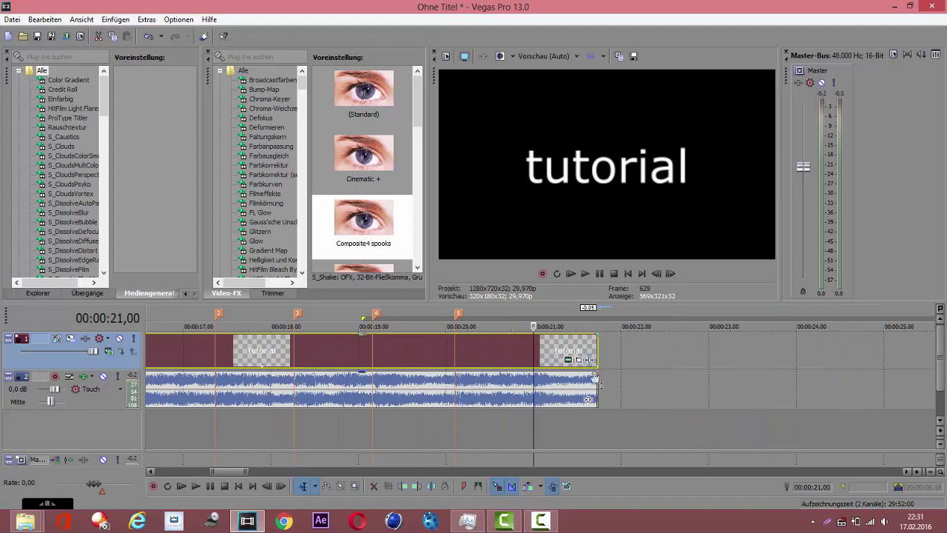
{"action": "scroll", "coordinate": [606, 412], "scroll_direction": "down", "scroll_amount": 2}
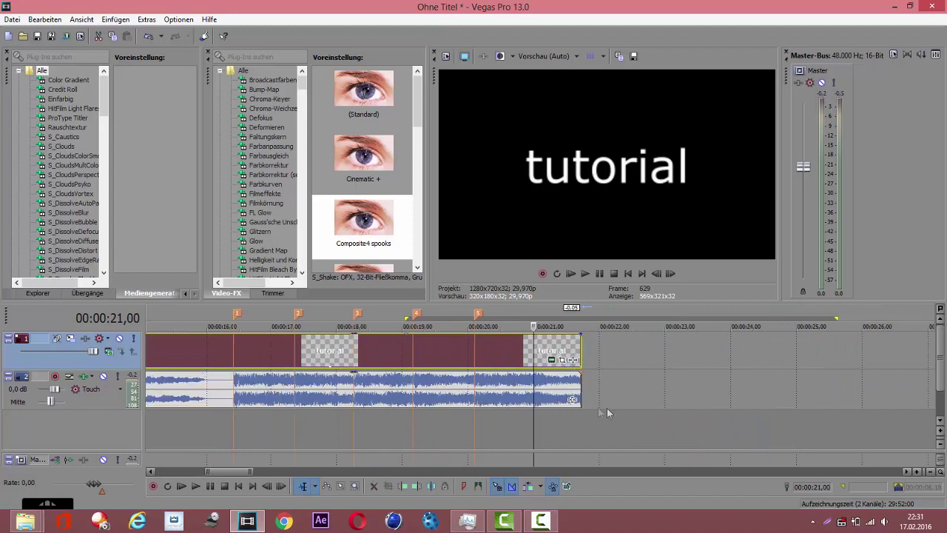
Open Panorama/Cropping for the text event in a smaller window clear of the timeline, with the cursor at the event's start.
{"action": "left_click", "coordinate": [562, 361]}
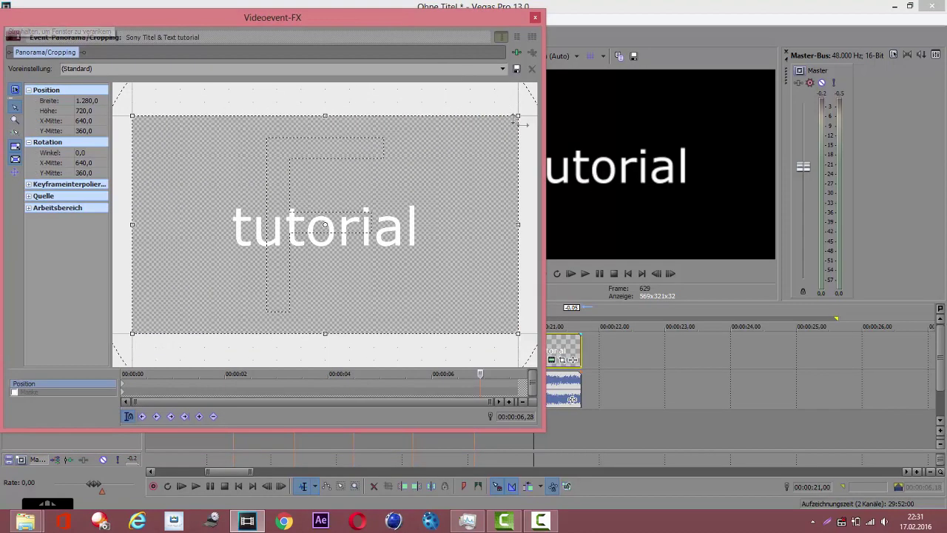
{"action": "left_click_drag", "start_coordinate": [544, 430], "coordinate": [515, 314]}
{"action": "left_click_drag", "start_coordinate": [445, 15], "coordinate": [387, 14]}
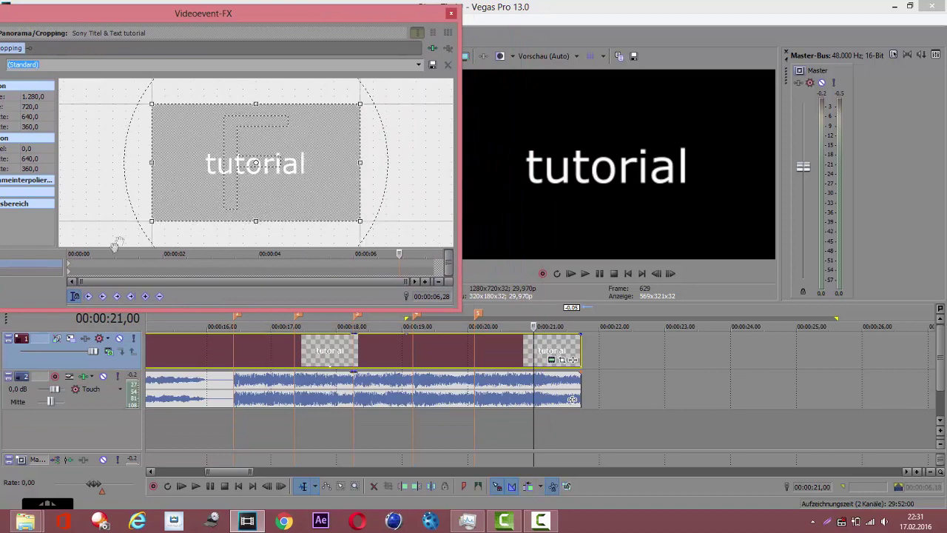
{"action": "left_click", "coordinate": [71, 266]}
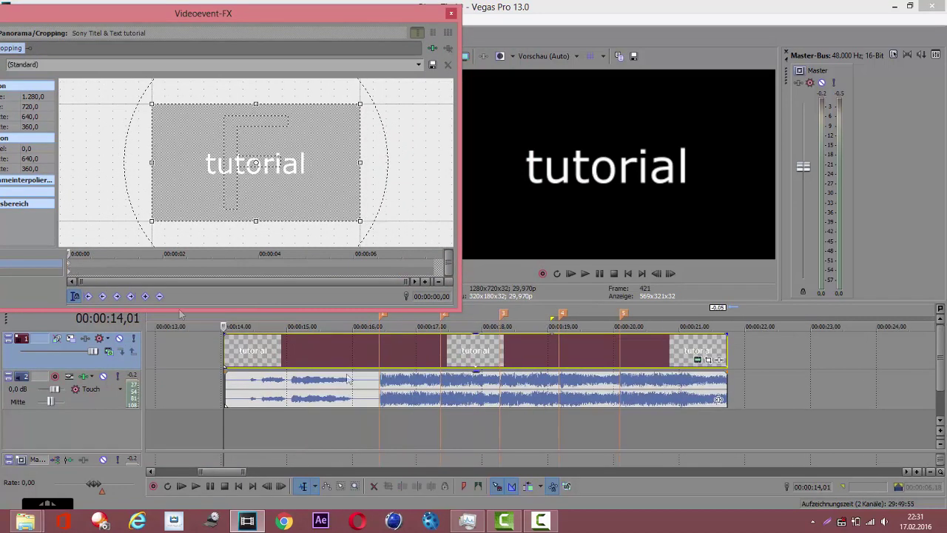
{"action": "scroll", "coordinate": [524, 424], "scroll_direction": "down", "scroll_amount": 5}
{"action": "scroll", "coordinate": [615, 404], "scroll_direction": "up", "scroll_amount": 2}
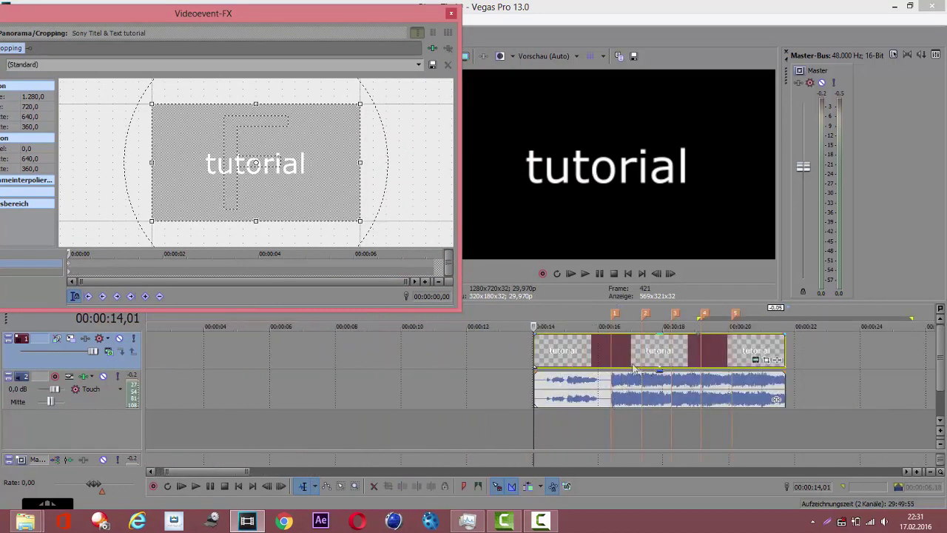
Add a Panorama/Cropping keyframe with the (Standard) preset three frames before marker 1, at 00:00:02,08 of the text event, and return to it.
{"action": "left_click", "coordinate": [611, 346]}
{"action": "scroll", "coordinate": [650, 360], "scroll_direction": "up", "scroll_amount": 3}
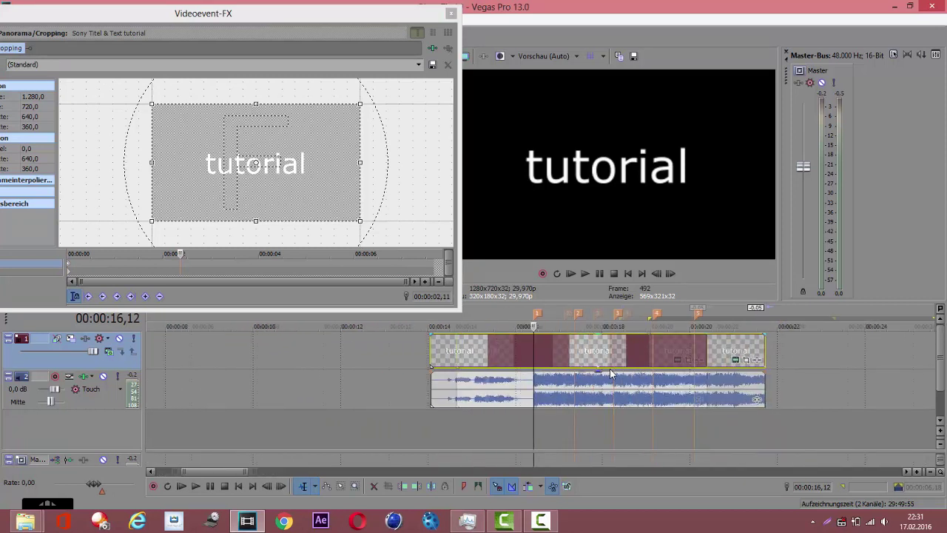
{"action": "scroll", "coordinate": [651, 359], "scroll_direction": "up", "scroll_amount": 2}
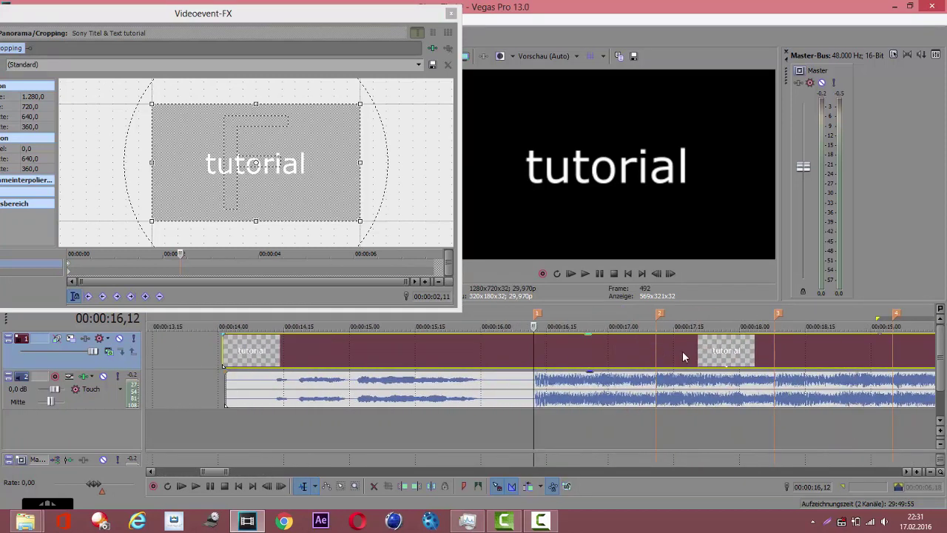
{"action": "left_click", "coordinate": [656, 274]}
{"action": "left_click", "coordinate": [656, 273]}
{"action": "left_click", "coordinate": [656, 274]}
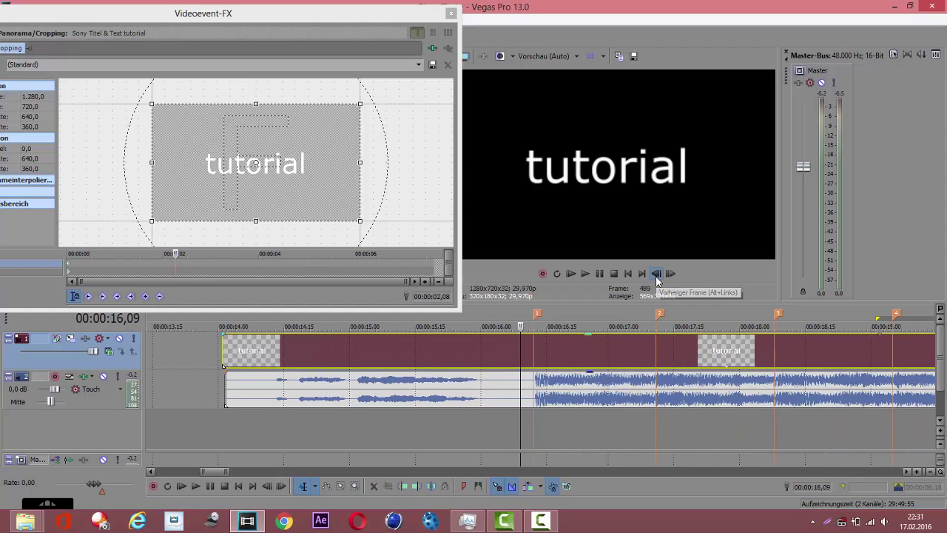
{"action": "left_click", "coordinate": [418, 65]}
{"action": "left_click", "coordinate": [47, 77]}
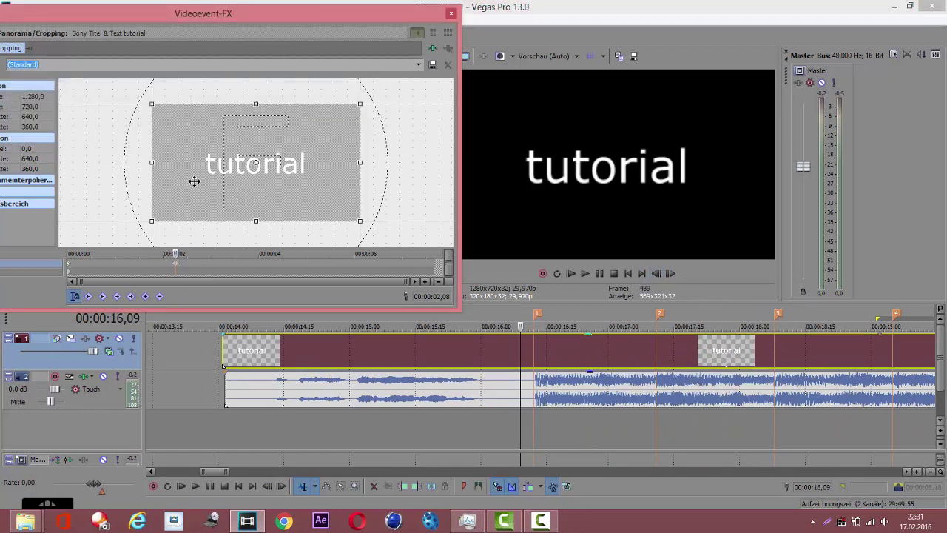
{"action": "left_click", "coordinate": [171, 266]}
{"action": "left_click", "coordinate": [171, 268]}
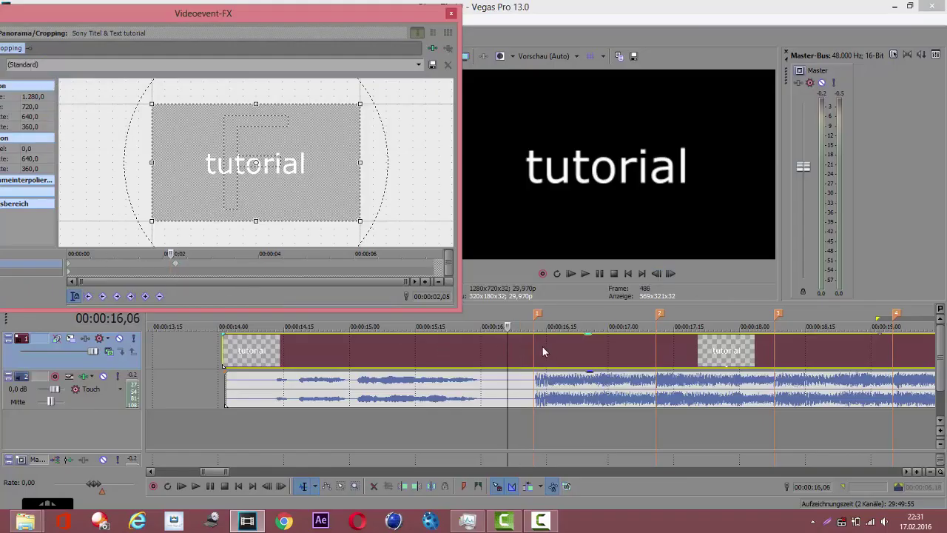
{"action": "key", "text": "Home"}
{"action": "left_click", "coordinate": [178, 268]}
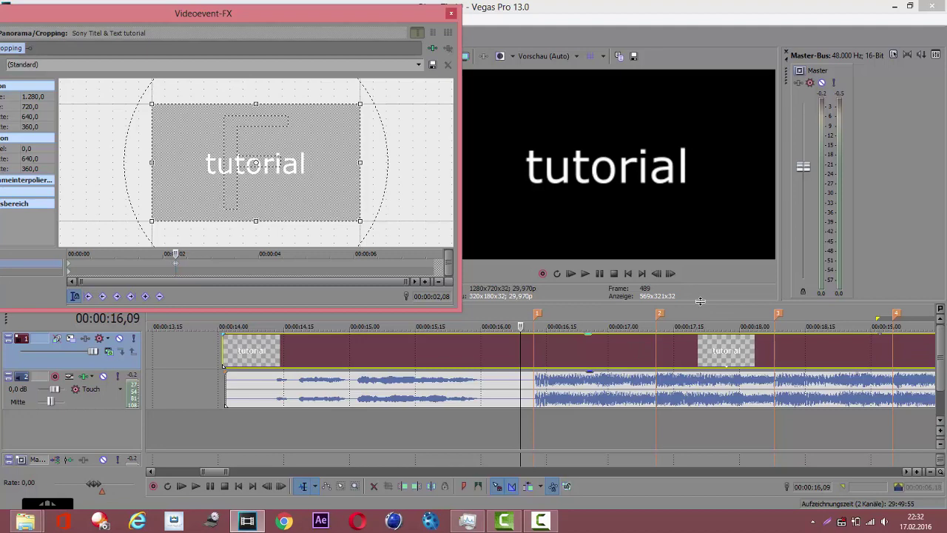
Add a keyframe on marker 1, three frames ahead, with the crop frame shrunk to about 1,222 × 687 to enlarge the text.
{"action": "left_click", "coordinate": [671, 274]}
{"action": "left_click", "coordinate": [670, 274]}
{"action": "left_click", "coordinate": [670, 273]}
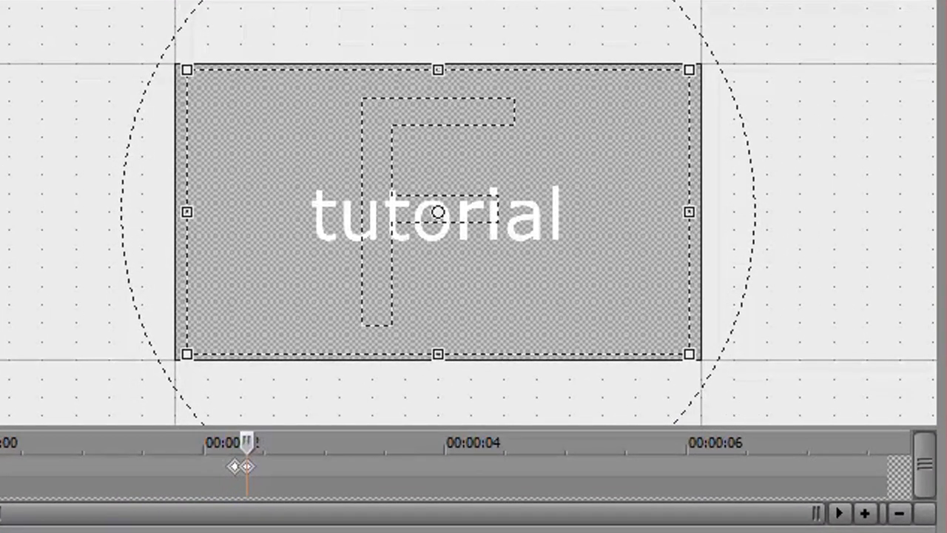
Add a Panorama/Cropping keyframe with the (Standard) preset three frames before marker 2.
{"action": "left_click", "coordinate": [361, 443]}
{"action": "key", "text": "Left"}
{"action": "key", "text": "Left"}
{"action": "key", "text": "Left"}
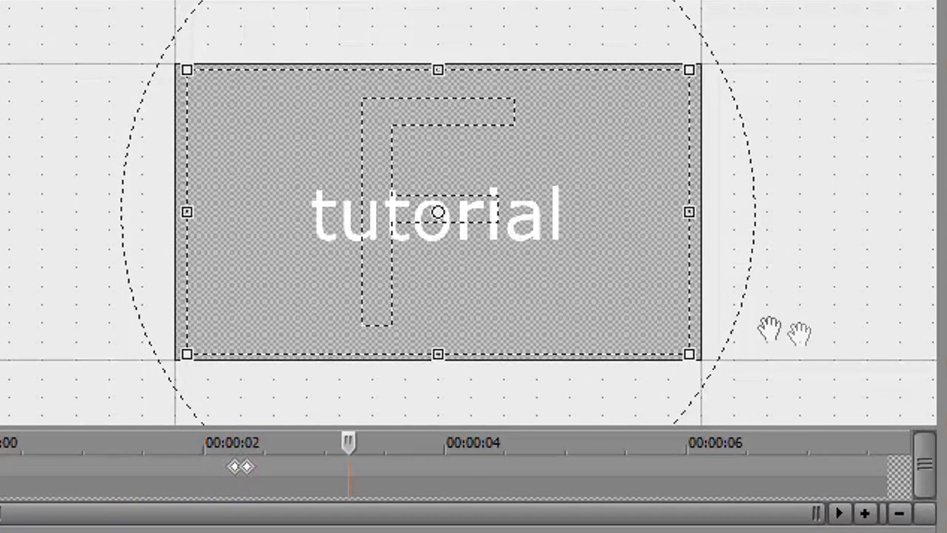
{"action": "left_click", "coordinate": [856, 1]}
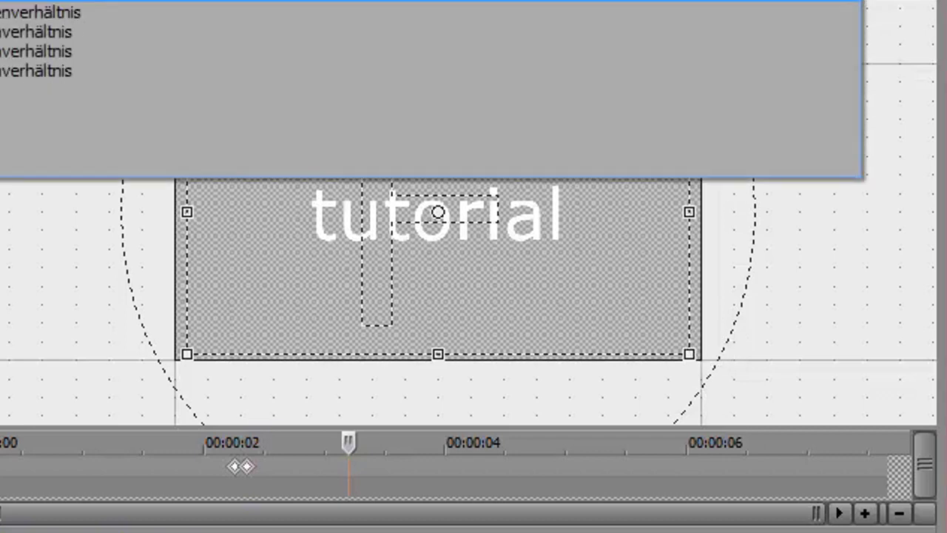
{"action": "left_click", "coordinate": [103, 2]}
Add a keyframe on marker 2, at 00:00:03,09 of the event, with the crop frame shrunk to about 1,215 × 683.
{"action": "key", "text": "Right"}
{"action": "key", "text": "Right"}
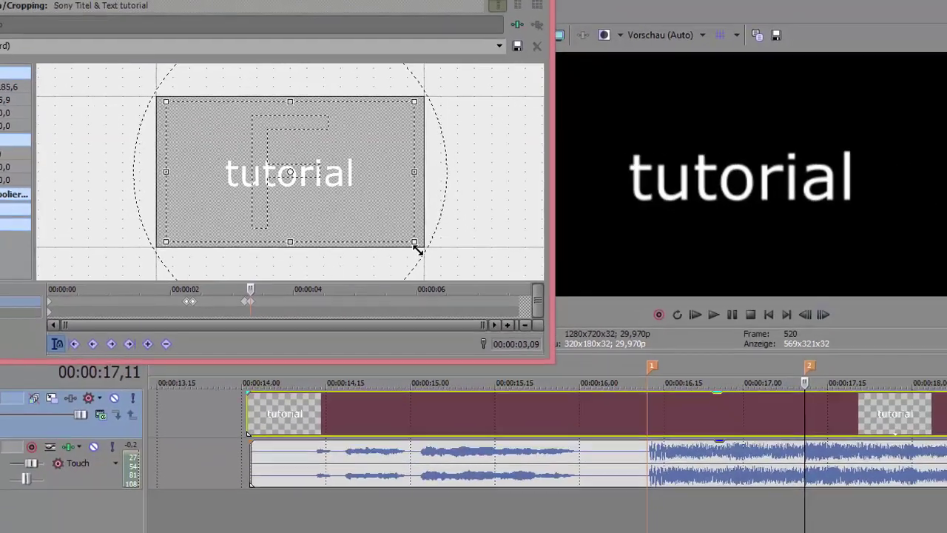
{"action": "left_click_drag", "start_coordinate": [418, 250], "coordinate": [421, 252]}
Add a (Standard) keyframe three frames before marker 3 and a keyframe on the marker with the crop frame slightly shrunk.
{"action": "left_click", "coordinate": [774, 351]}
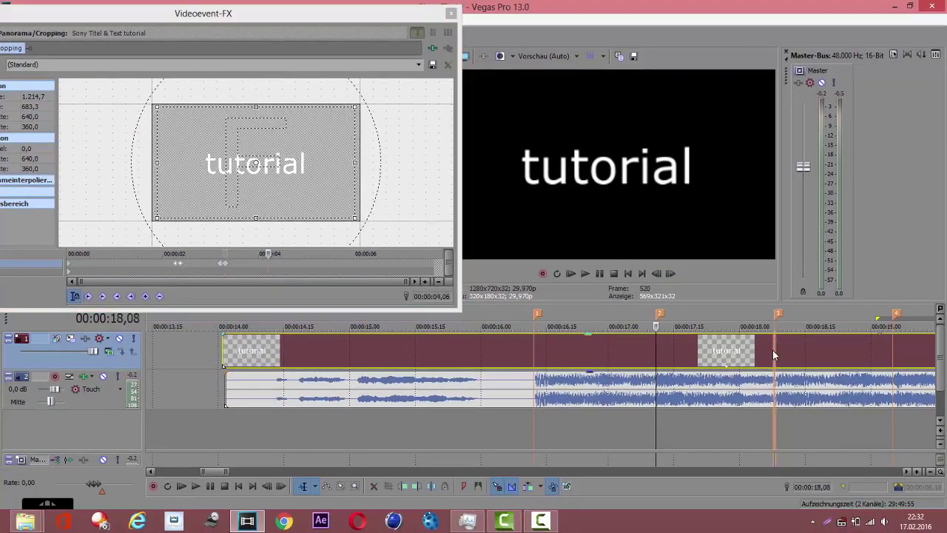
{"action": "scroll", "coordinate": [772, 354], "scroll_direction": "down", "scroll_amount": 1}
{"action": "scroll", "coordinate": [728, 373], "scroll_direction": "up", "scroll_amount": 2}
{"action": "left_click", "coordinate": [656, 275]}
{"action": "left_click", "coordinate": [656, 275]}
{"action": "left_click", "coordinate": [656, 276]}
{"action": "left_click_drag", "start_coordinate": [355, 218], "coordinate": [356, 219]}
Add (Standard) keyframes shortly before markers 4 and 5 and shrunken-crop keyframes on both markers, about 1,216 × 684 at marker 5.
{"action": "left_click", "coordinate": [534, 352]}
{"action": "left_click", "coordinate": [652, 352]}
{"action": "left_click", "coordinate": [656, 274]}
{"action": "left_click", "coordinate": [656, 274]}
{"action": "left_click", "coordinate": [656, 274]}
{"action": "left_click", "coordinate": [647, 351]}
{"action": "scroll", "coordinate": [540, 355], "scroll_direction": "up", "scroll_amount": 1}
{"action": "left_click", "coordinate": [540, 355]}
{"action": "scroll", "coordinate": [311, 267], "scroll_direction": "up", "scroll_amount": 5}
{"action": "left_click_drag", "start_coordinate": [241, 264], "coordinate": [250, 266]}
{"action": "left_click", "coordinate": [702, 359]}
{"action": "triple_click", "coordinate": [656, 274]}
{"action": "left_click", "coordinate": [419, 65]}
{"action": "left_click", "coordinate": [407, 75]}
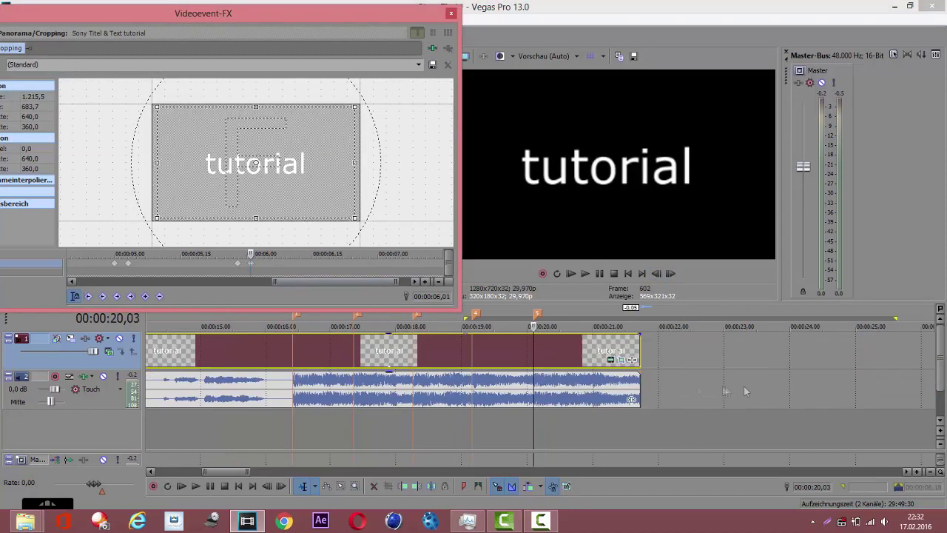
Close the Panorama/Cropping window and preview the text animation from just before marker 1, at 00:00:16,04.
{"action": "key", "text": "space"}
{"action": "key", "text": "space"}
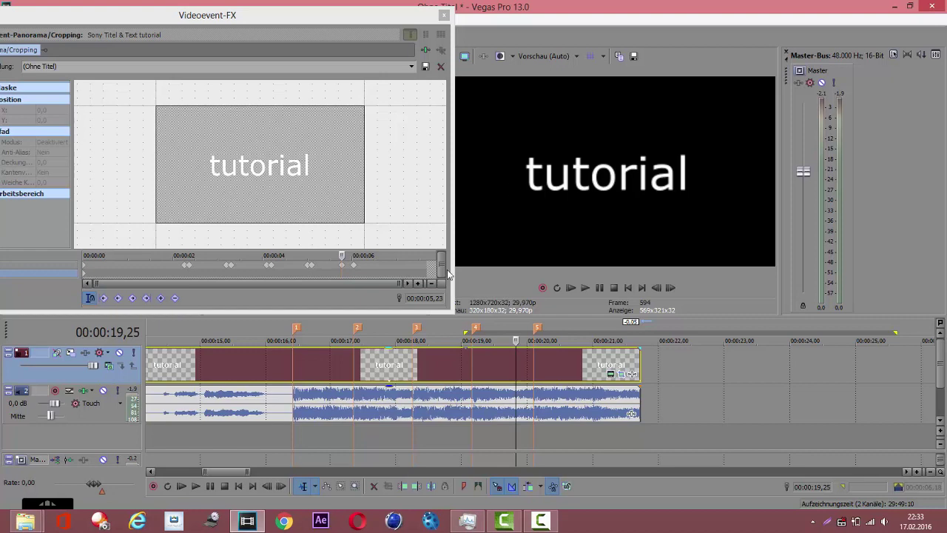
{"action": "left_click", "coordinate": [275, 383]}
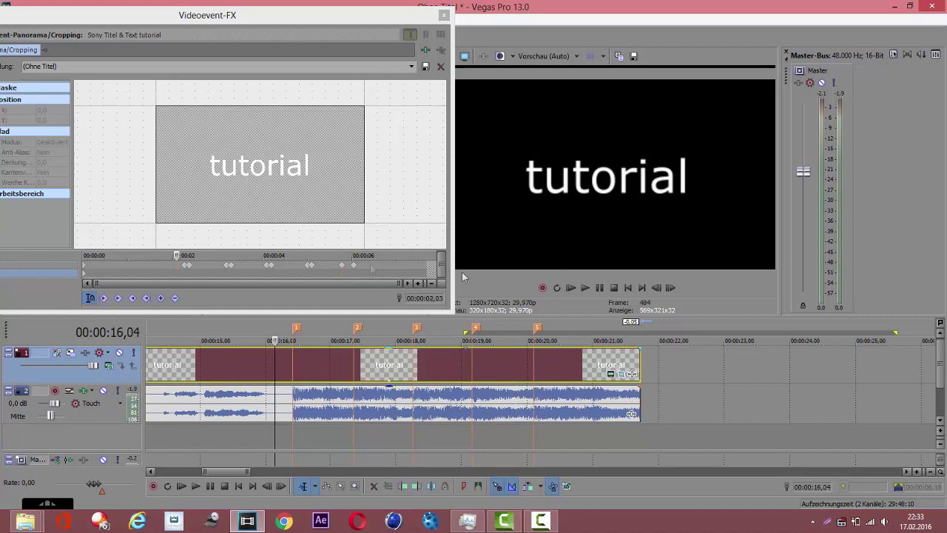
{"action": "left_click", "coordinate": [443, 15]}
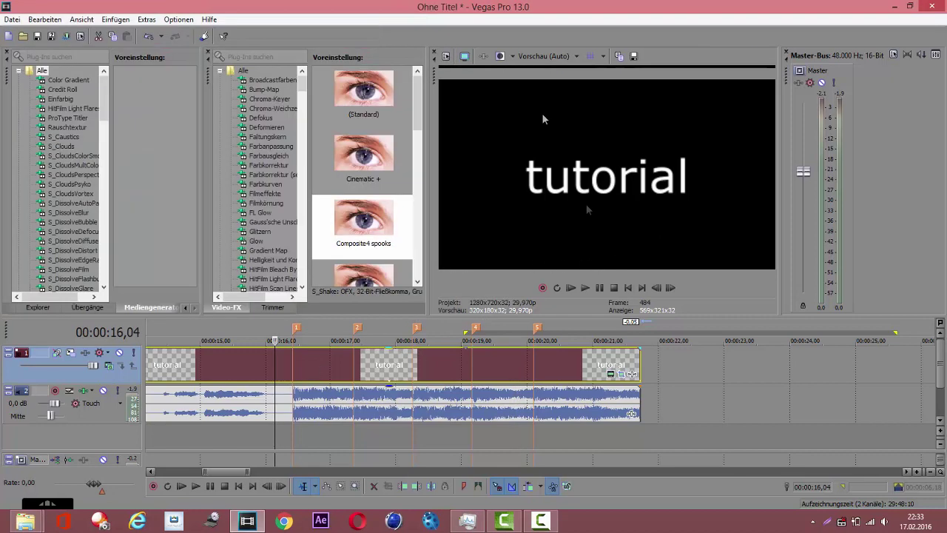
{"action": "left_click", "coordinate": [583, 288]}
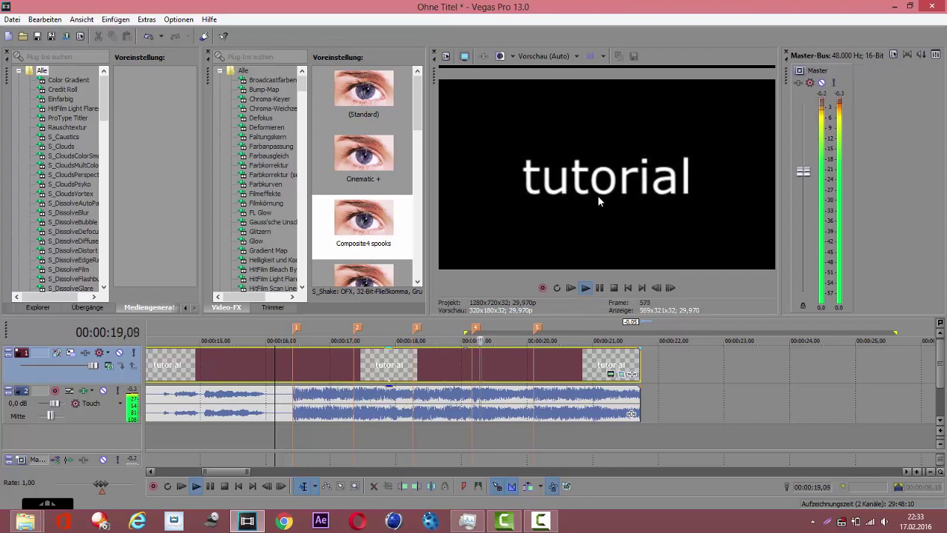
{"action": "left_click", "coordinate": [613, 288]}
Split the "tutorial" text event at marker 5 and delete the part after it.
{"action": "left_click", "coordinate": [535, 379]}
{"action": "right_click", "coordinate": [548, 374]}
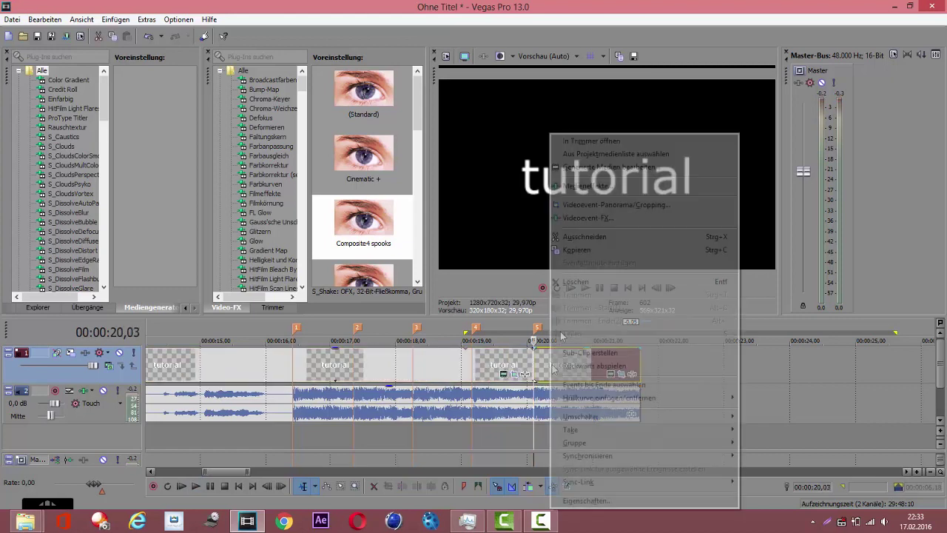
{"action": "left_click", "coordinate": [574, 287]}
Play the shortened text event from just before marker 1 and pause it between markers 1 and 2.
{"action": "left_click", "coordinate": [275, 374]}
{"action": "left_click", "coordinate": [598, 290]}
{"action": "left_click", "coordinate": [599, 289]}
{"action": "scroll", "coordinate": [604, 396], "scroll_direction": "down", "scroll_amount": 3}
{"action": "scroll", "coordinate": [604, 398], "scroll_direction": "up", "scroll_amount": 3}
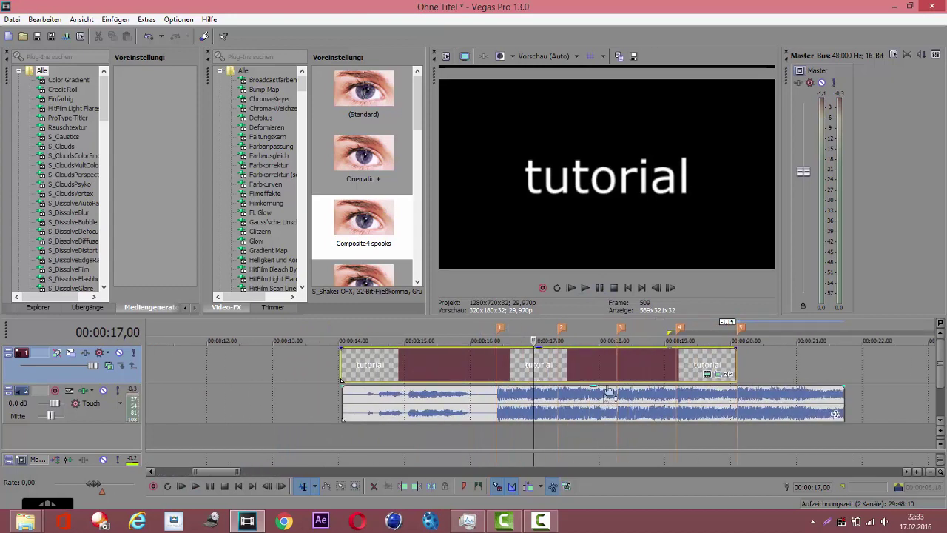
Reopen Panorama/Cropping for the text event and set the keyframe before marker 1 to Langsam and the one on marker 1 to Schnell.
{"action": "left_click", "coordinate": [707, 373]}
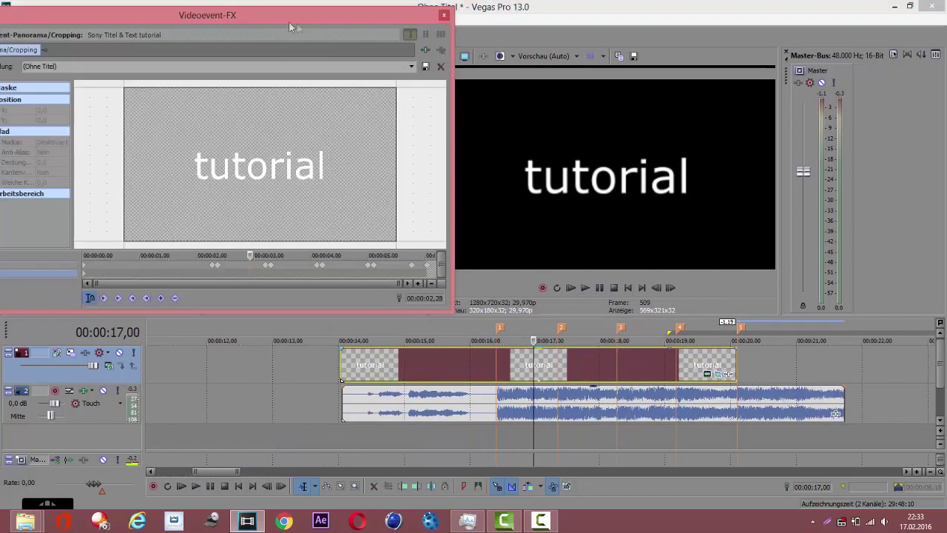
{"action": "left_click_drag", "start_coordinate": [296, 23], "coordinate": [273, 20]}
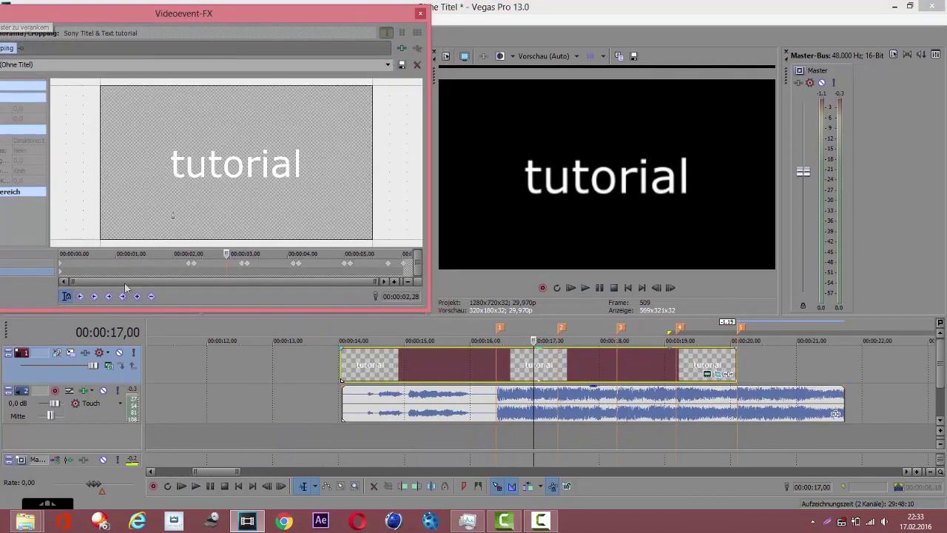
{"action": "left_click", "coordinate": [189, 265]}
{"action": "scroll", "coordinate": [550, 397], "scroll_direction": "up", "scroll_amount": 2}
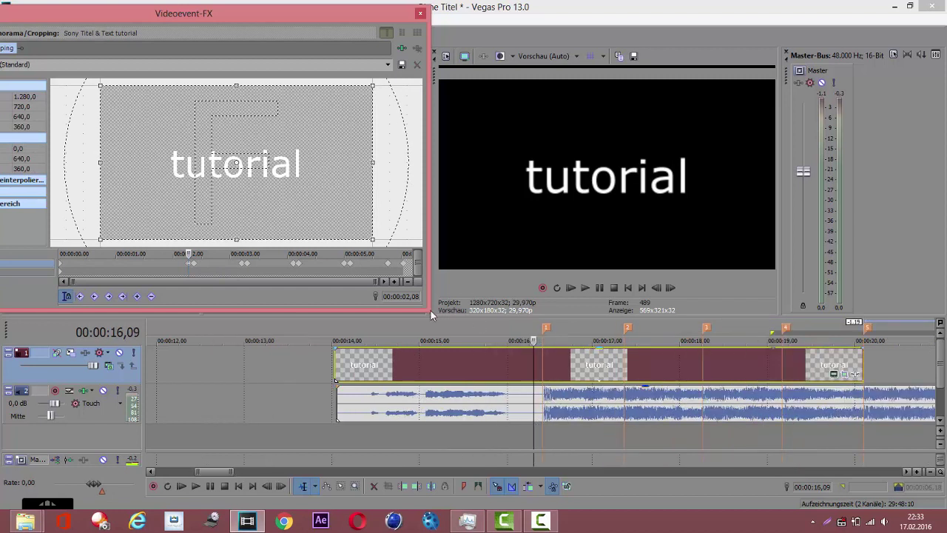
{"action": "right_click", "coordinate": [190, 266]}
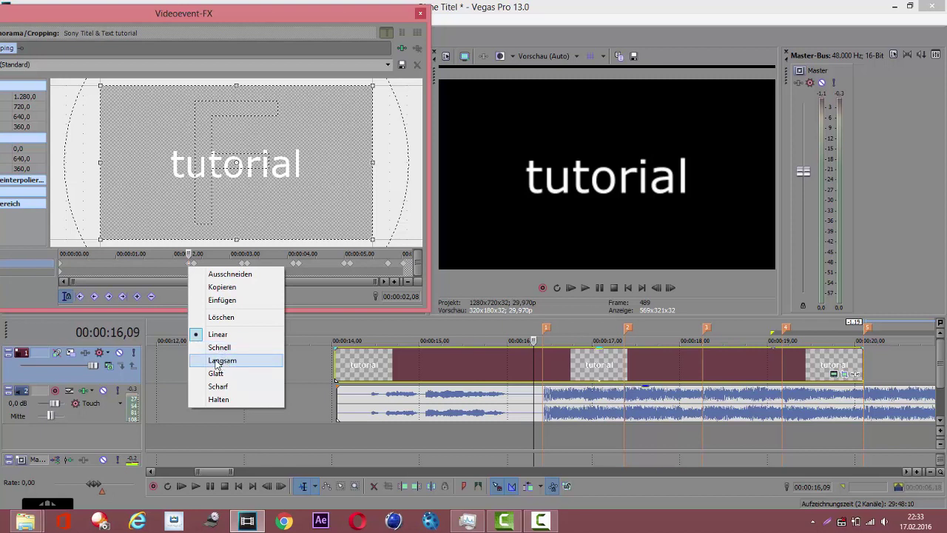
{"action": "left_click", "coordinate": [215, 360]}
{"action": "left_click", "coordinate": [196, 254]}
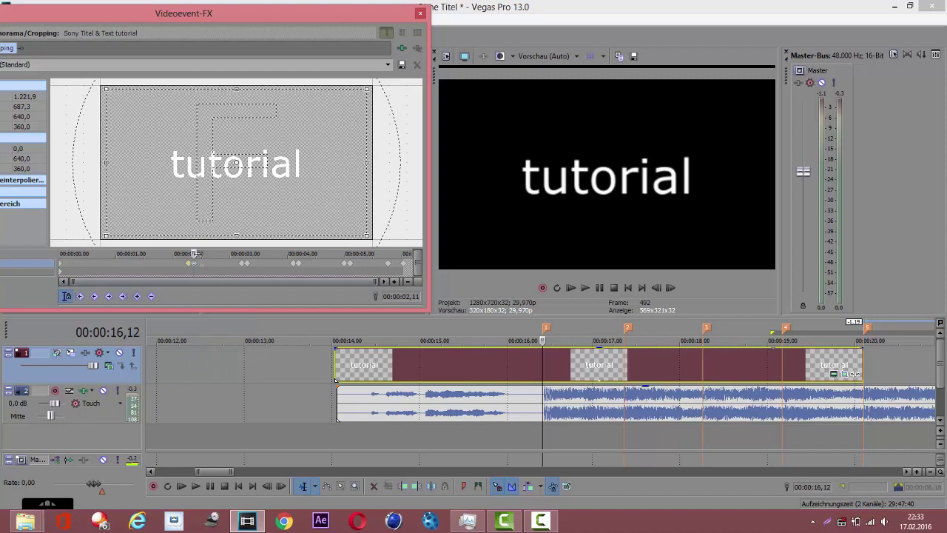
{"action": "right_click", "coordinate": [196, 266]}
{"action": "left_click", "coordinate": [222, 345]}
Set the keyframe before marker 2 to Langsam and the one on marker 2 to Schnell.
{"action": "left_click", "coordinate": [243, 264]}
{"action": "right_click", "coordinate": [244, 264]}
{"action": "left_click", "coordinate": [294, 363]}
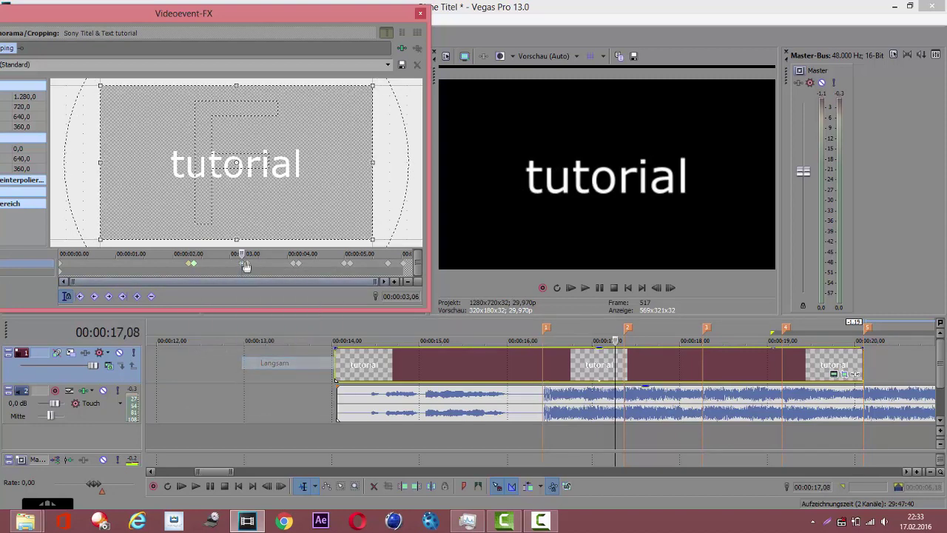
{"action": "right_click", "coordinate": [248, 266]}
{"action": "left_click", "coordinate": [274, 345]}
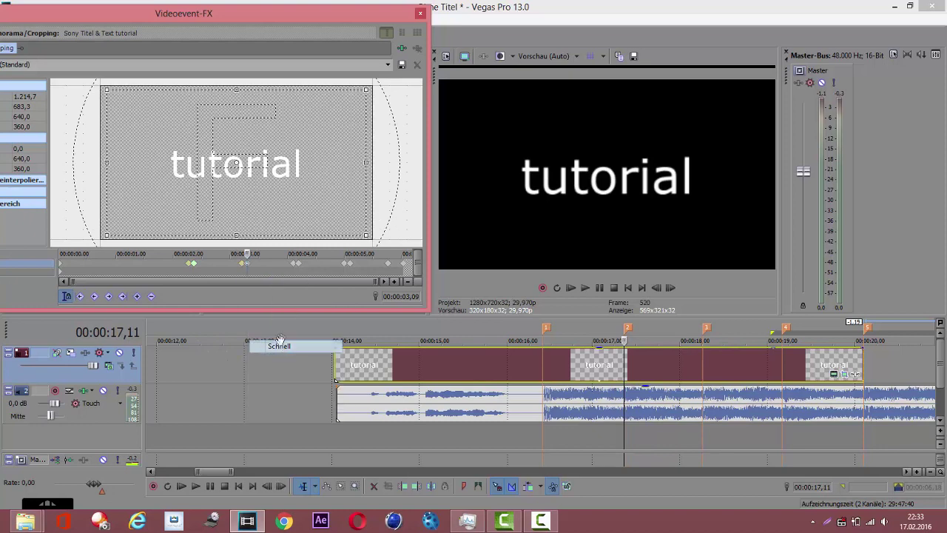
Set the keyframe before marker 3 to Langsam and the one on marker 3 to Schnell.
{"action": "left_click", "coordinate": [295, 264]}
{"action": "right_click", "coordinate": [296, 267]}
{"action": "right_click", "coordinate": [298, 265]}
{"action": "left_click", "coordinate": [326, 348]}
Set the keyframes before markers 4 and 5 to Langsam and the one on marker 4 to Schnell, and close Panorama/Cropping.
{"action": "right_click", "coordinate": [344, 265]}
{"action": "left_click", "coordinate": [379, 360]}
{"action": "right_click", "coordinate": [349, 266]}
{"action": "left_click", "coordinate": [375, 350]}
{"action": "right_click", "coordinate": [387, 264]}
{"action": "left_click", "coordinate": [434, 358]}
{"action": "left_click", "coordinate": [420, 12]}
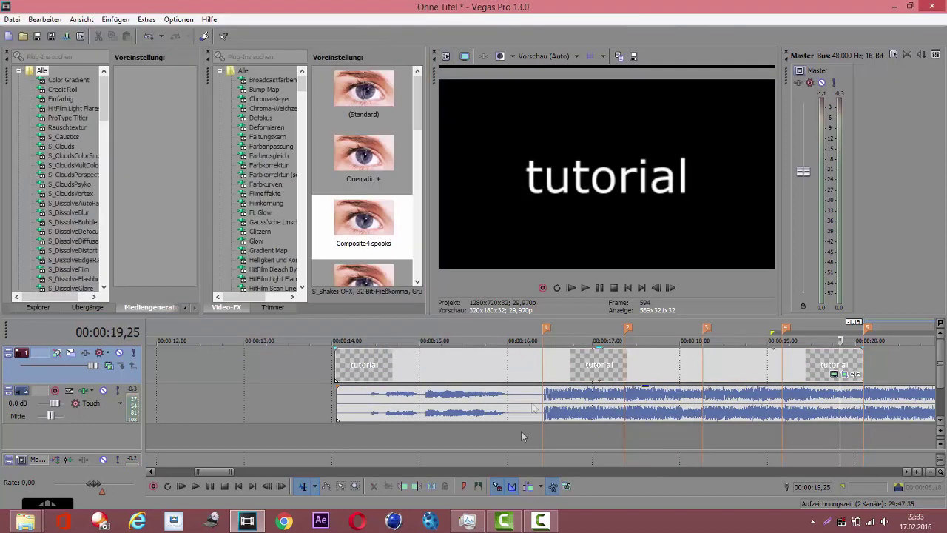
Play back the smoothed text animation from 00:00:16,02, just before marker 1.
{"action": "scroll", "coordinate": [401, 361], "scroll_direction": "down", "scroll_amount": 4}
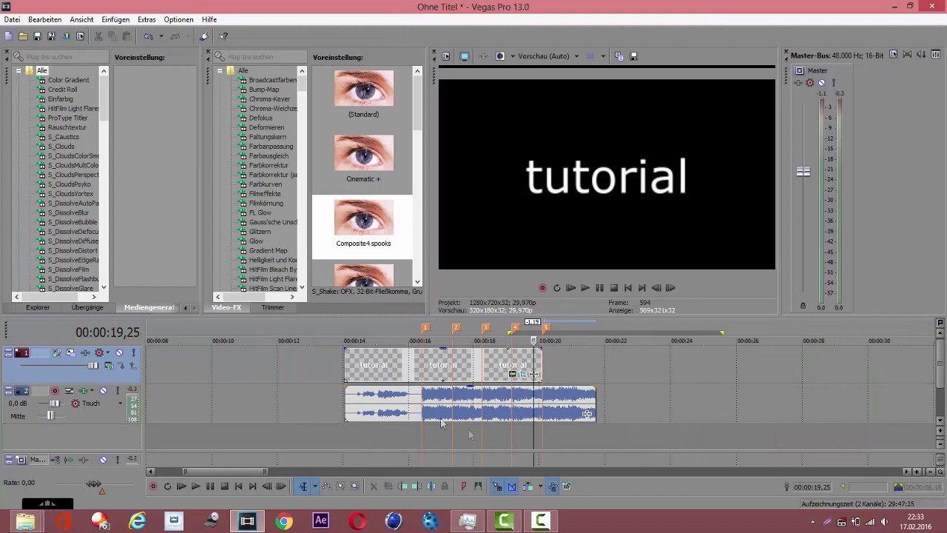
{"action": "left_click", "coordinate": [370, 364]}
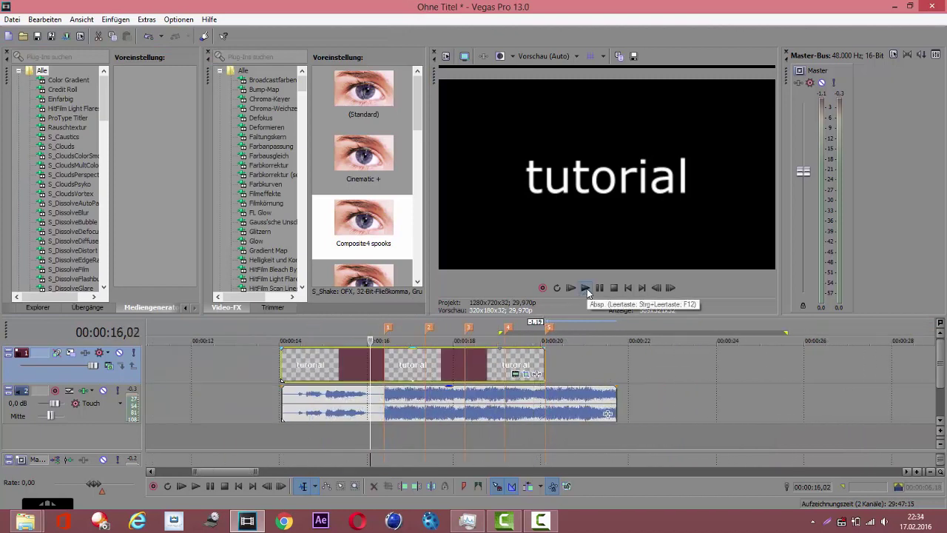
{"action": "left_click", "coordinate": [586, 288]}
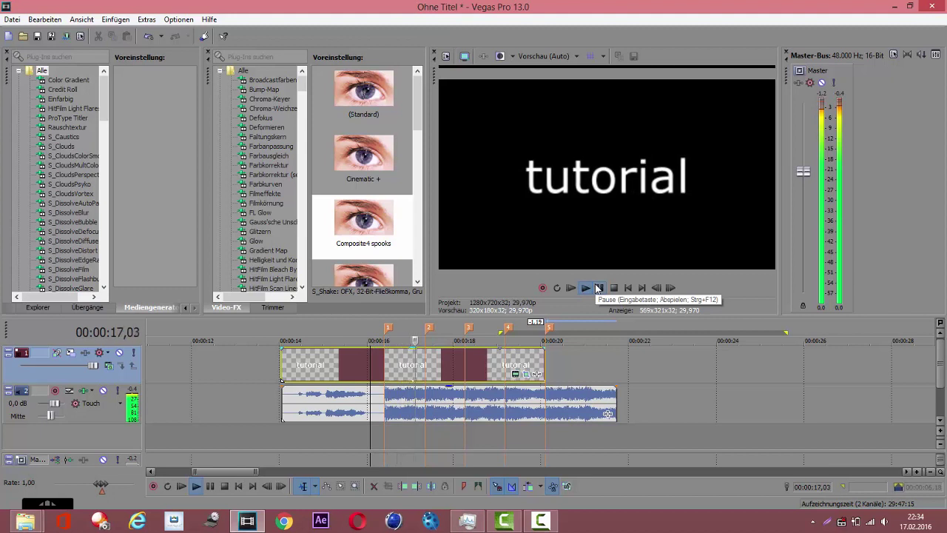